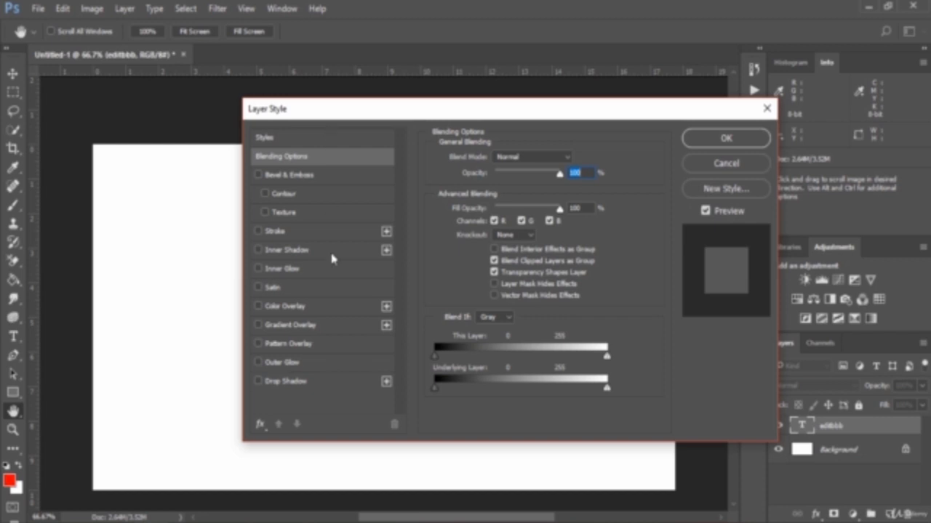
Add a default Drop Shadow effect to the editbbb text layer, using the Multiply blend mode and the Linear contour
left_click(287, 382)
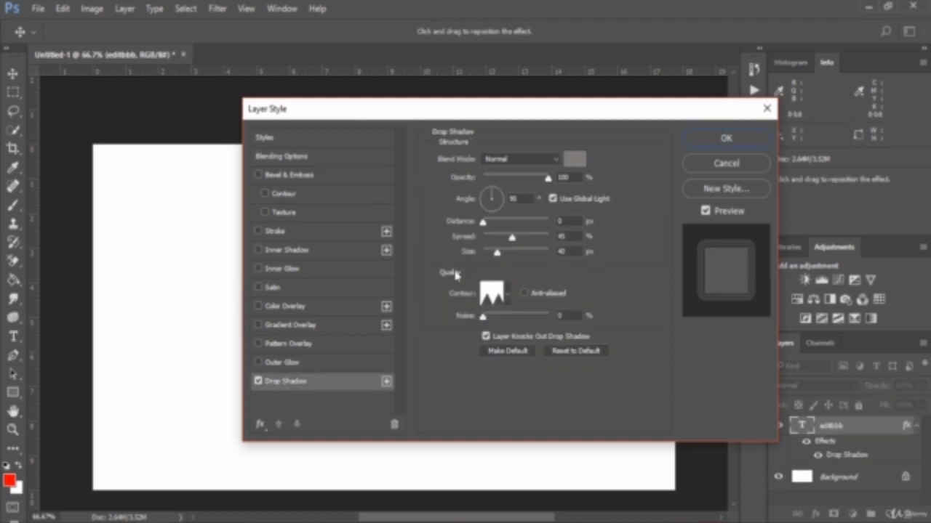
left_click_drag(465, 113, 646, 125)
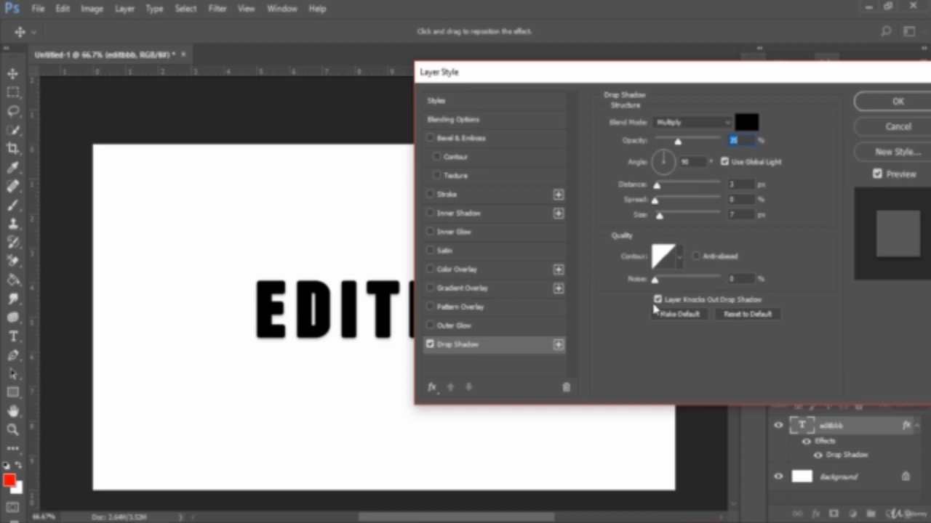
left_click(665, 259)
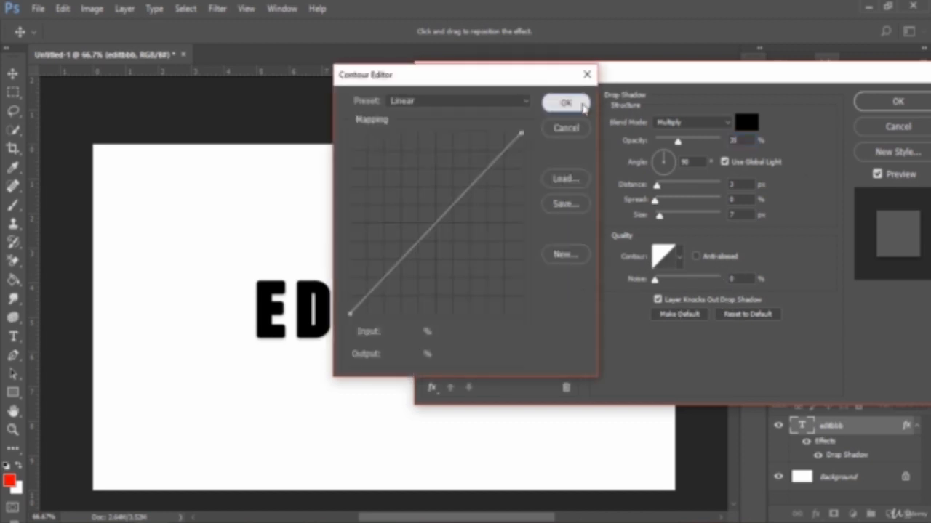
left_click(557, 101)
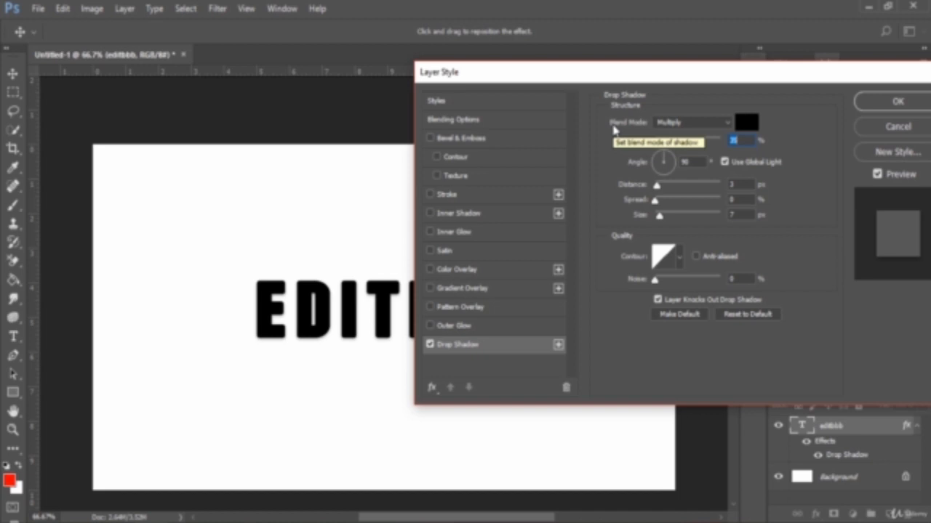
left_click(690, 123)
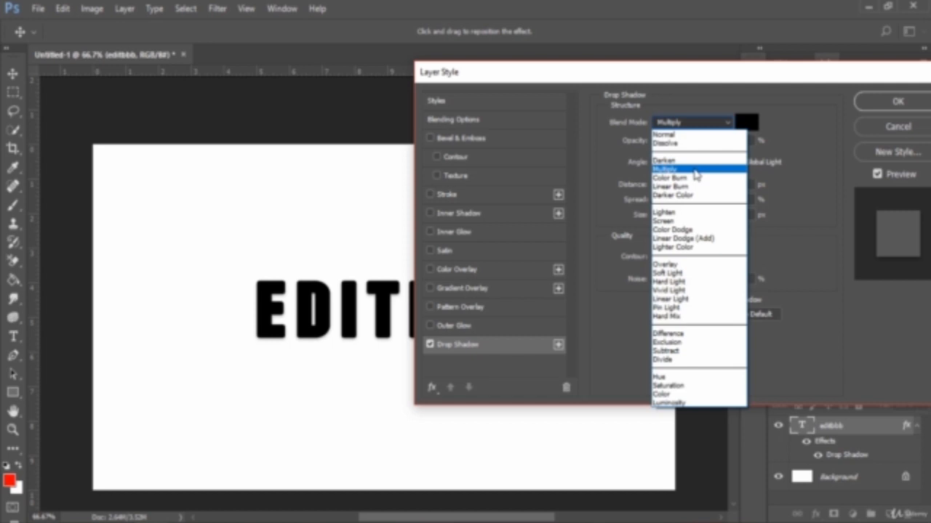
left_click(696, 174)
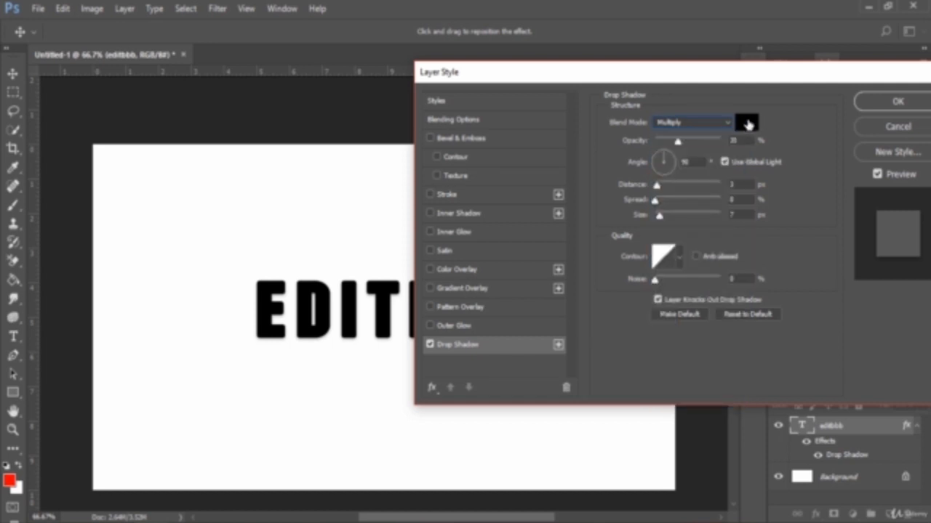
Set the drop shadow's color to the mid gray 686868
left_click(745, 125)
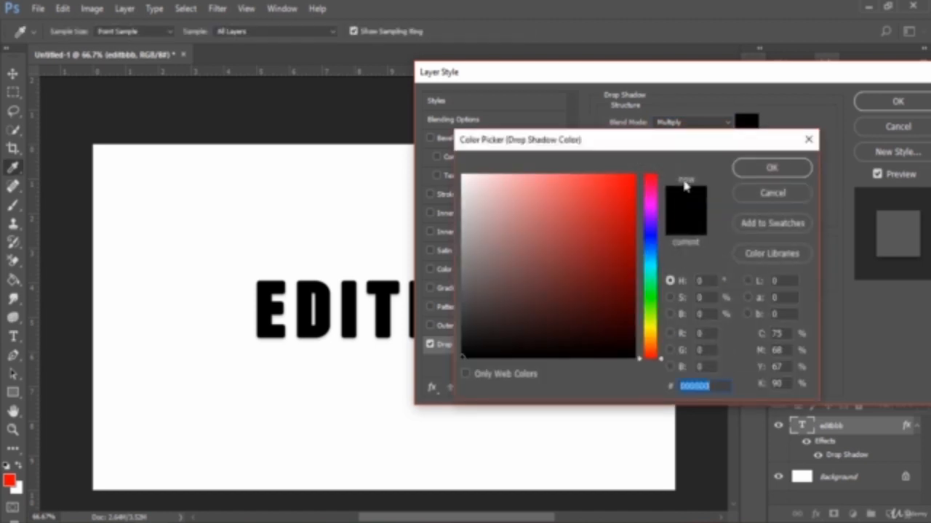
left_click_drag(513, 298, 471, 175)
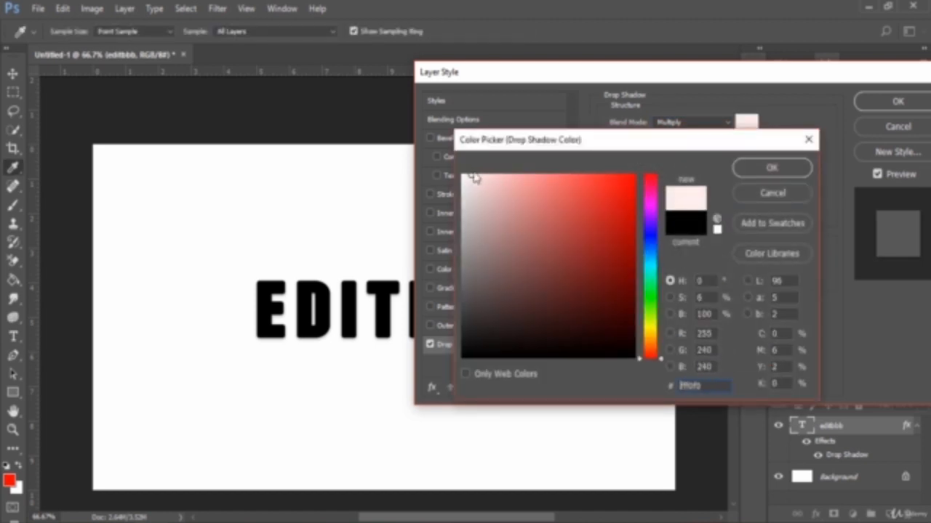
left_click(653, 231)
mouse_move(632, 177)
left_mouse_down()
mouse_move(521, 266)
mouse_move(461, 267)
mouse_move(462, 289)
left_mouse_up()
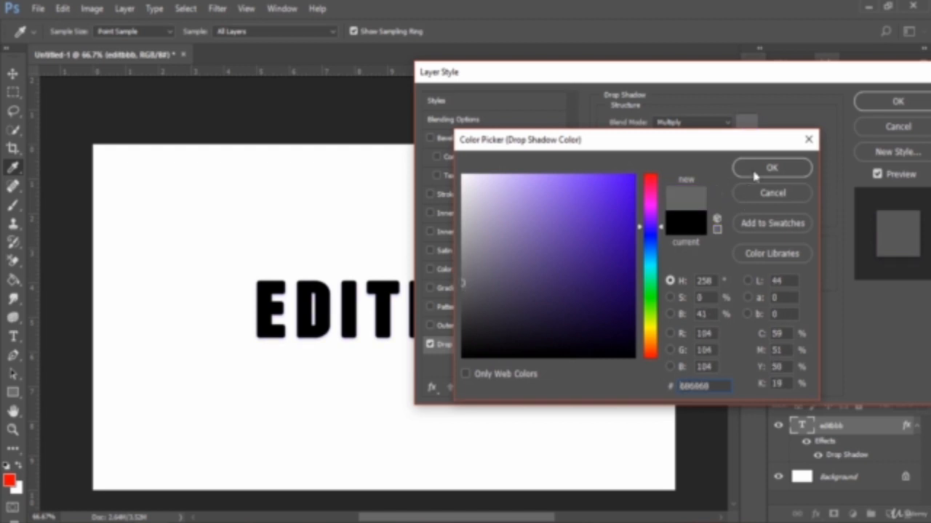
left_click(771, 168)
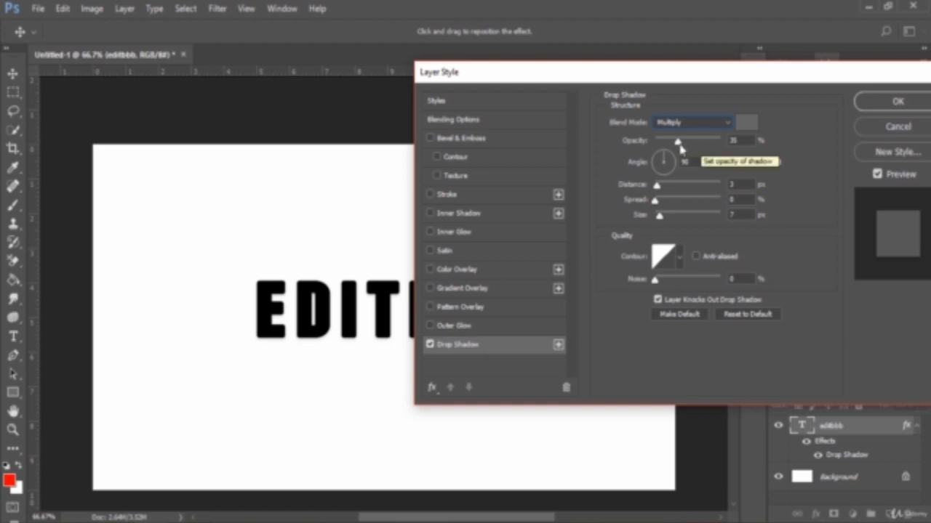
Set the drop shadow's distance to 20 px, spread to 18%, size to 38 px and opacity to 100%
mouse_move(678, 141)
left_mouse_down()
mouse_move(691, 142)
mouse_move(682, 142)
left_mouse_up()
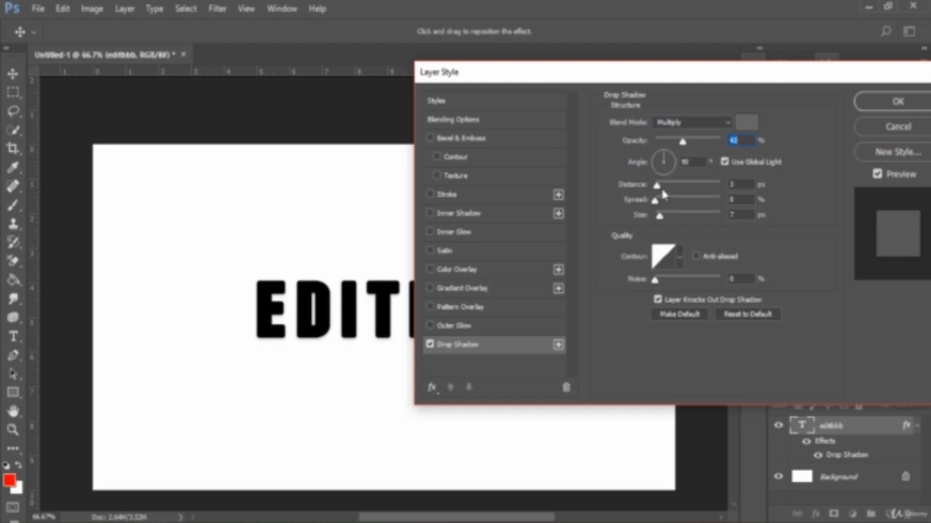
left_click_drag(657, 185, 668, 205)
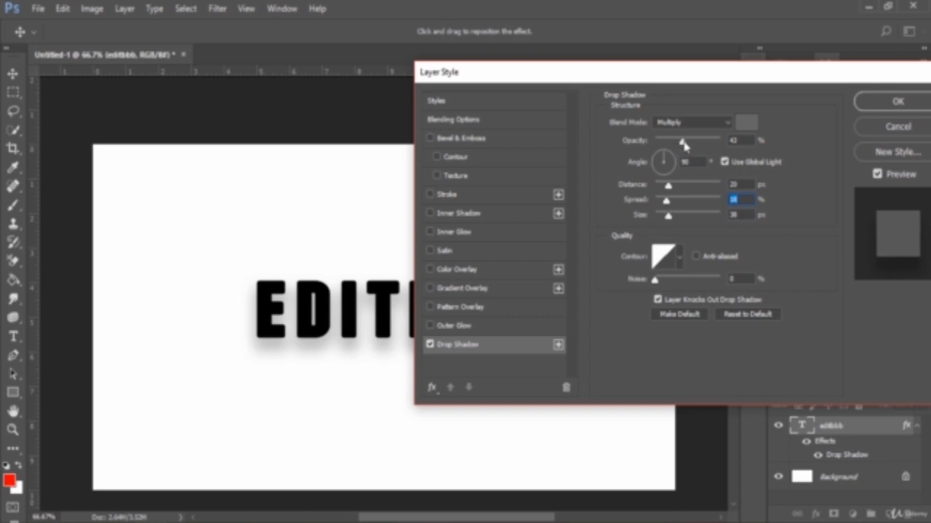
left_click_drag(682, 140, 738, 149)
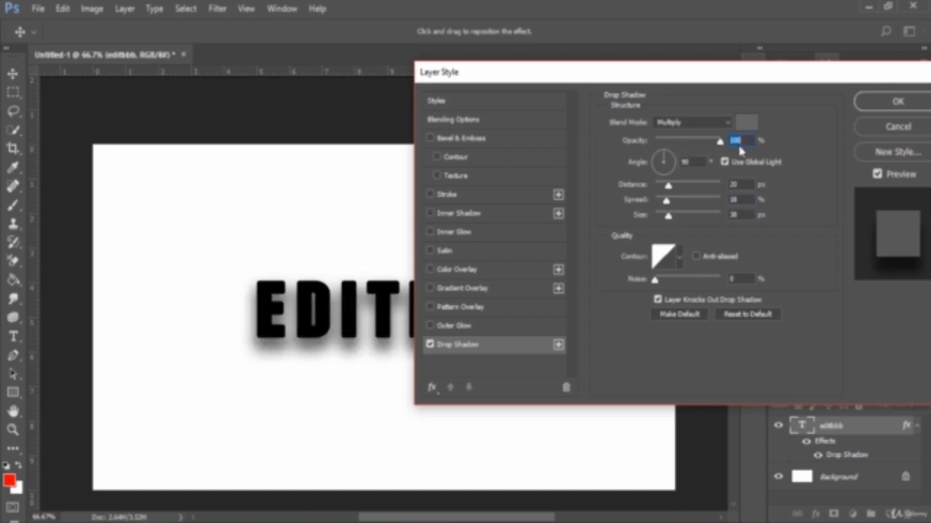
mouse_move(724, 147)
left_mouse_down()
mouse_move(673, 168)
mouse_move(731, 156)
left_mouse_up()
left_click_drag(720, 75, 676, 73)
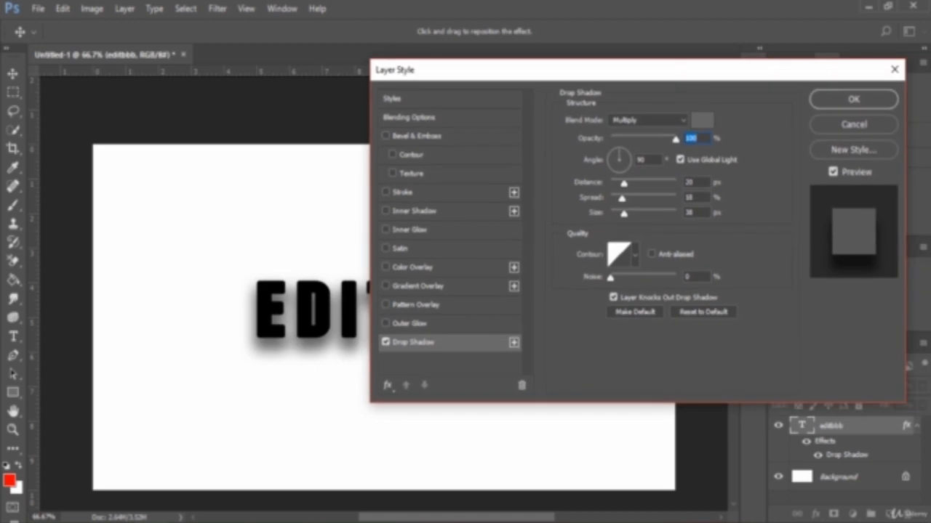
left_click_drag(676, 138, 749, 144)
Try the light gray a9a9a9 as the drop shadow's color and replace it with a near-black gray
left_click(701, 120)
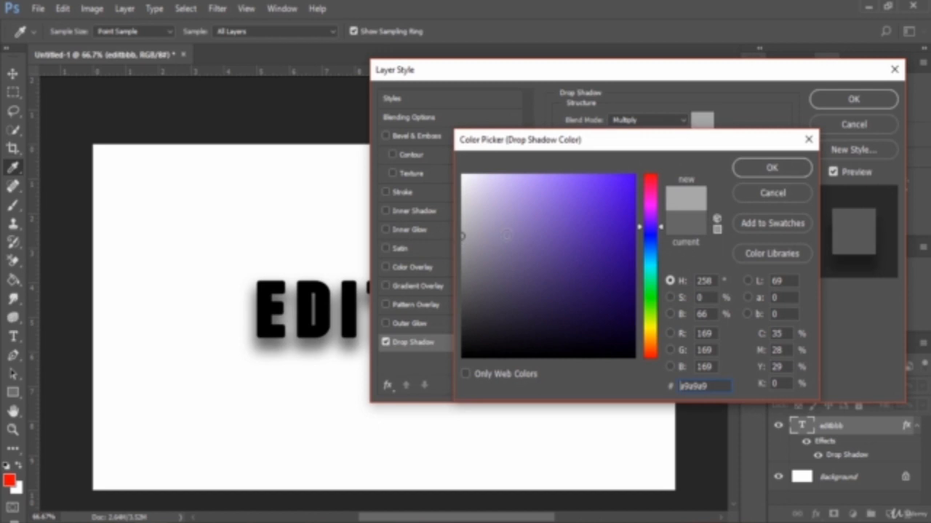
left_click(772, 168)
left_click(701, 120)
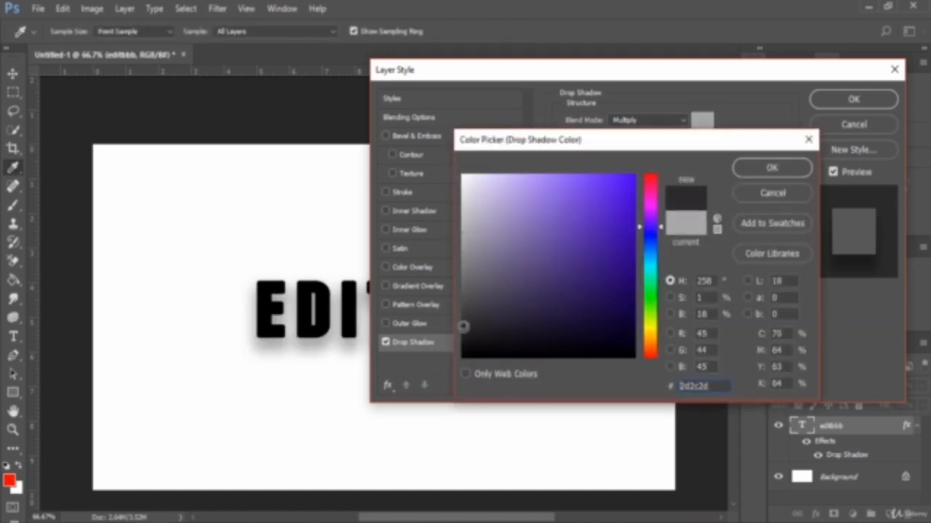
left_click(464, 327)
left_click(771, 168)
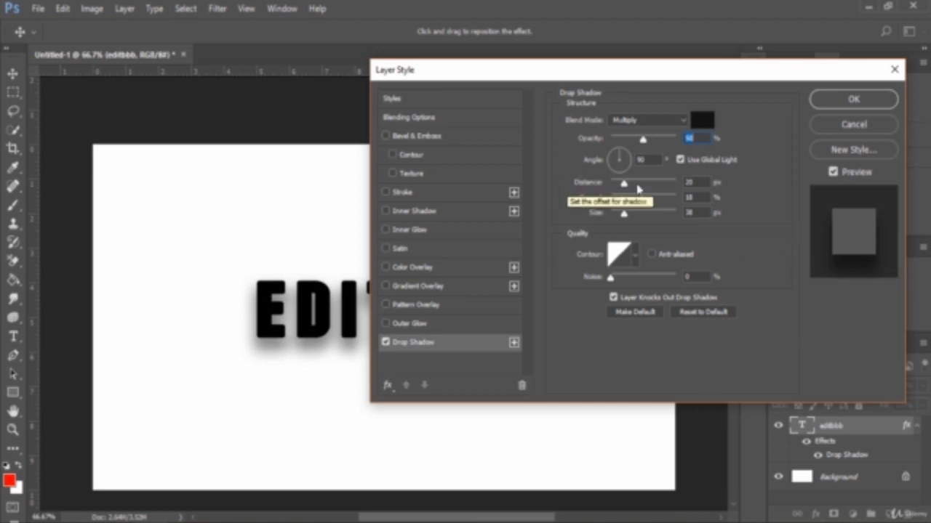
Rotate the drop shadow's lighting angle to about -68°
left_click_drag(665, 75, 678, 91)
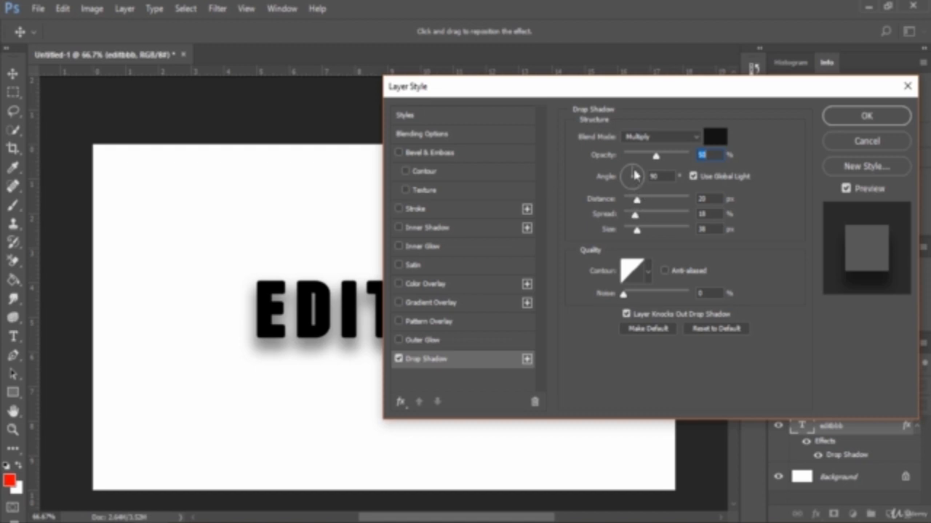
left_click(640, 176)
left_click_drag(639, 171, 641, 179)
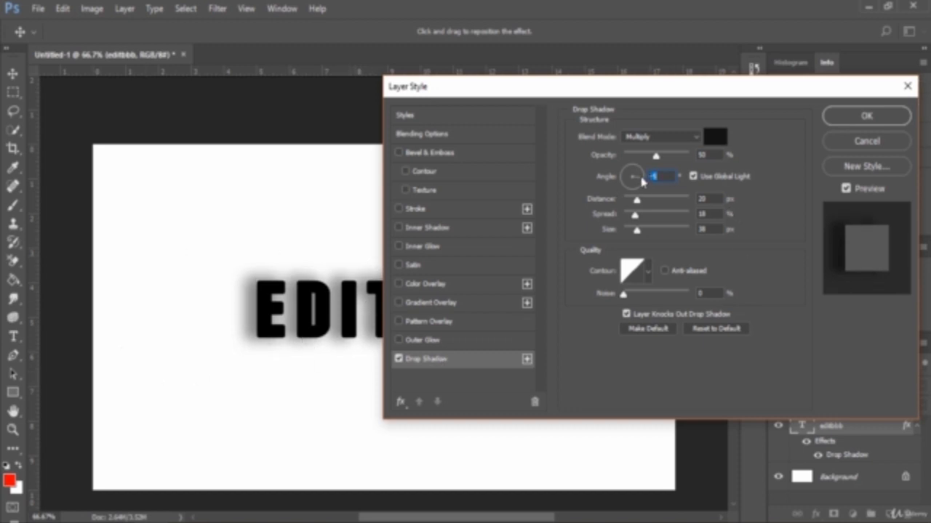
left_click_drag(641, 184, 637, 192)
Set the drop shadow's opacity to 100% and its lighting angle to 20°
left_click_drag(633, 86, 715, 79)
left_click_drag(737, 149, 803, 149)
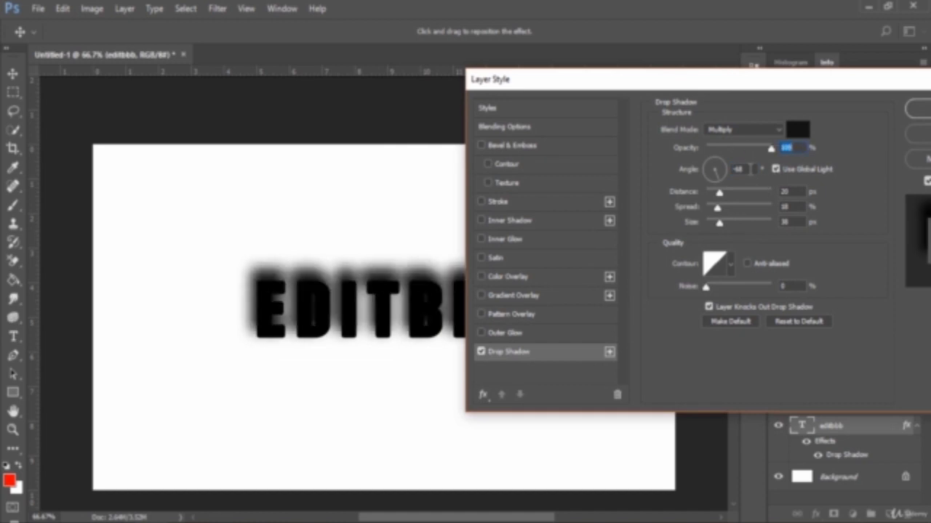
left_click_drag(707, 178, 711, 177)
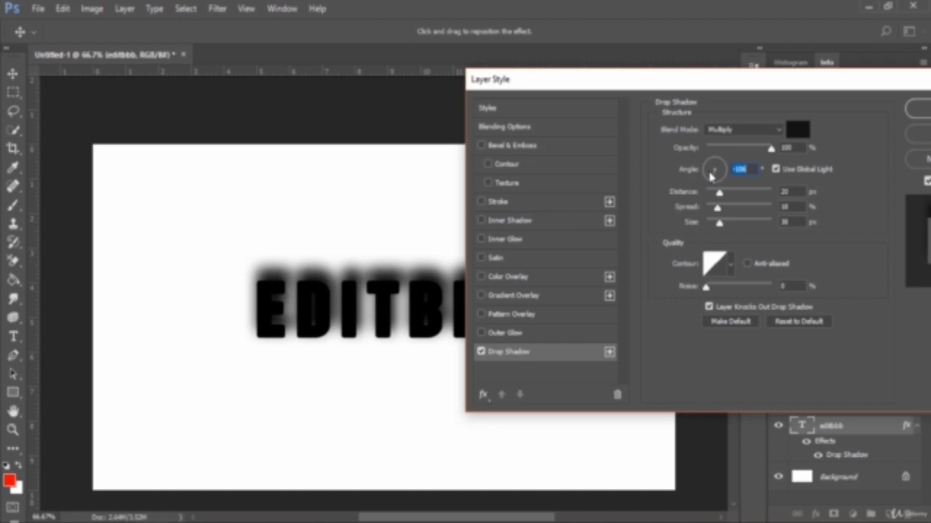
left_click_drag(711, 176, 723, 171)
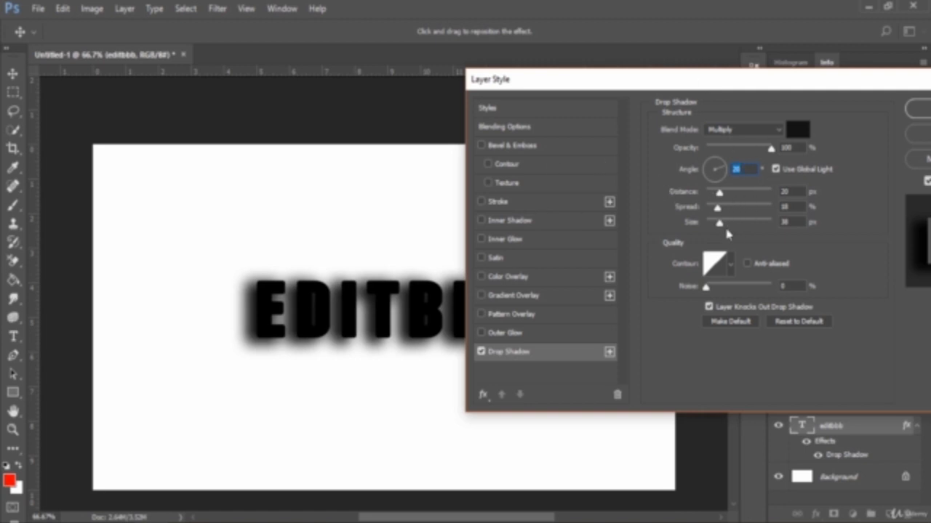
Try separate lighting angles for the drop shadow with Use Global Light disabled, and re-enable that option
left_click_drag(712, 86, 633, 97)
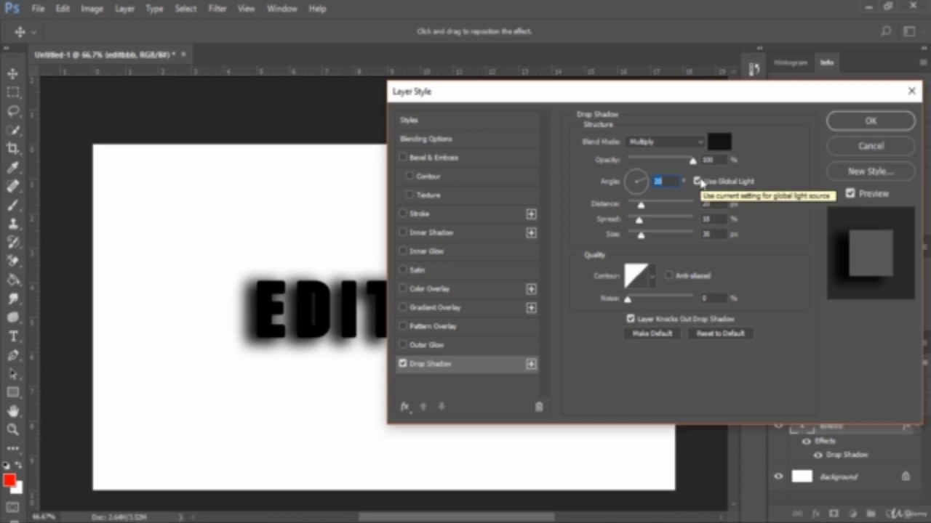
left_click(698, 182)
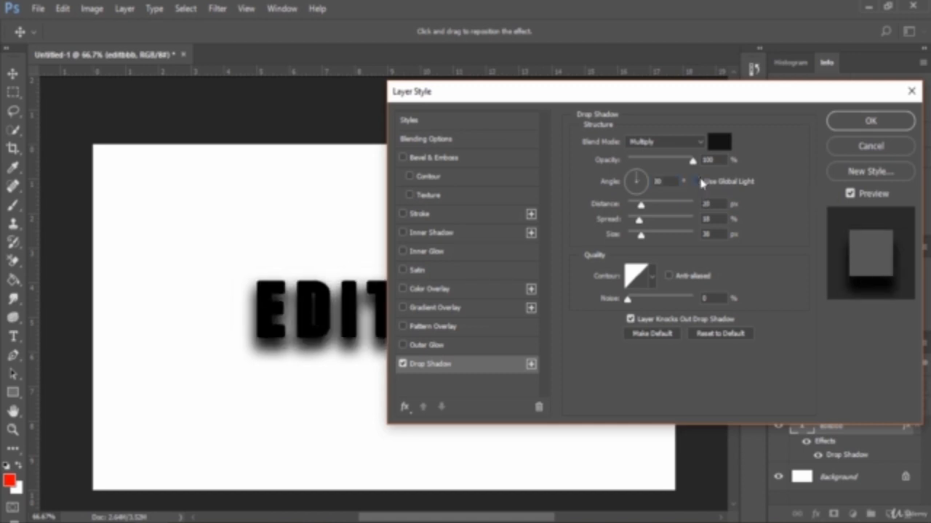
left_click(646, 181)
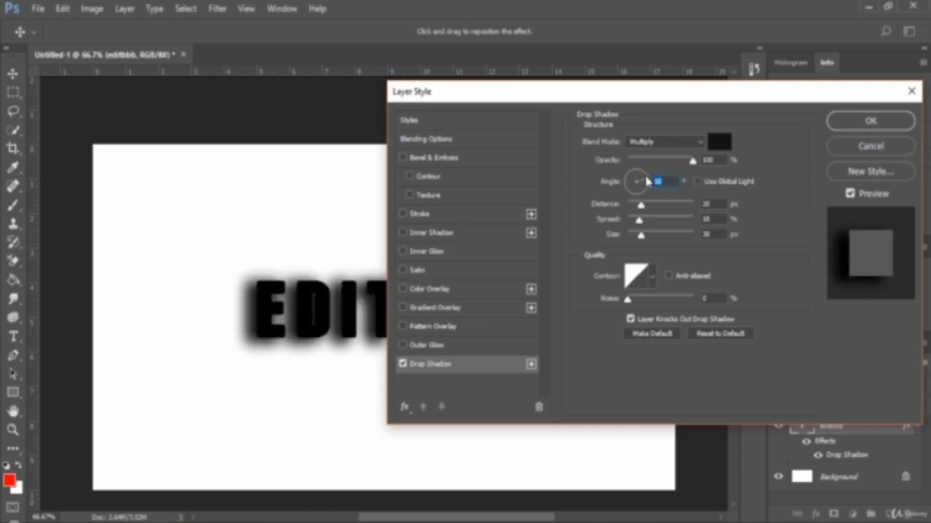
left_click(637, 177)
left_click(698, 182)
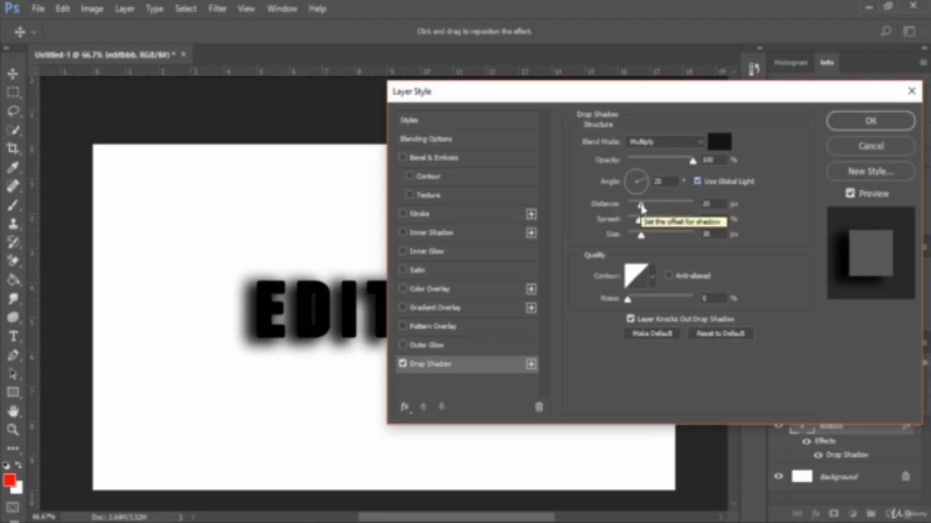
Set the drop shadow's distance to 40 px and spread to 22%, and enlarge its size
mouse_move(641, 207)
left_mouse_down()
mouse_move(673, 209)
mouse_move(628, 207)
mouse_move(668, 212)
mouse_move(652, 213)
left_mouse_up()
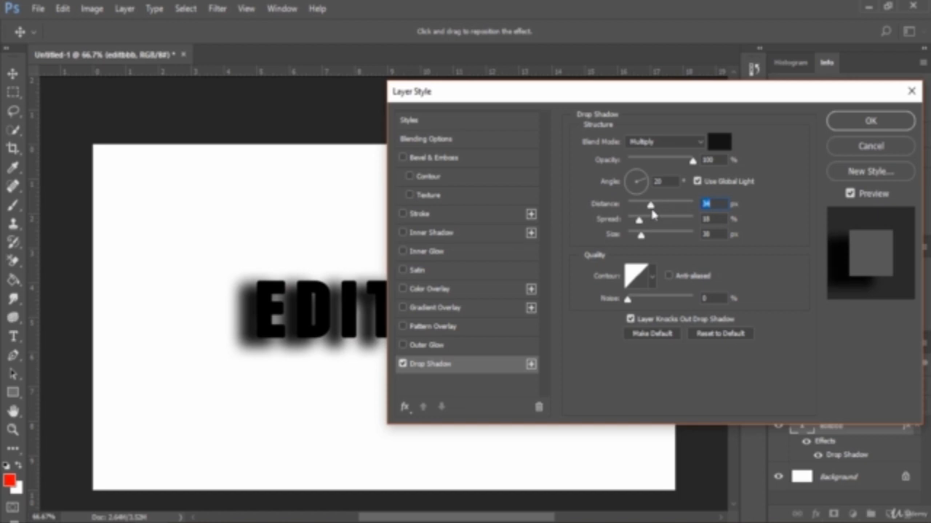
mouse_move(651, 208)
left_mouse_down()
mouse_move(696, 210)
mouse_move(657, 209)
mouse_move(657, 223)
mouse_move(673, 222)
mouse_move(639, 220)
left_mouse_up()
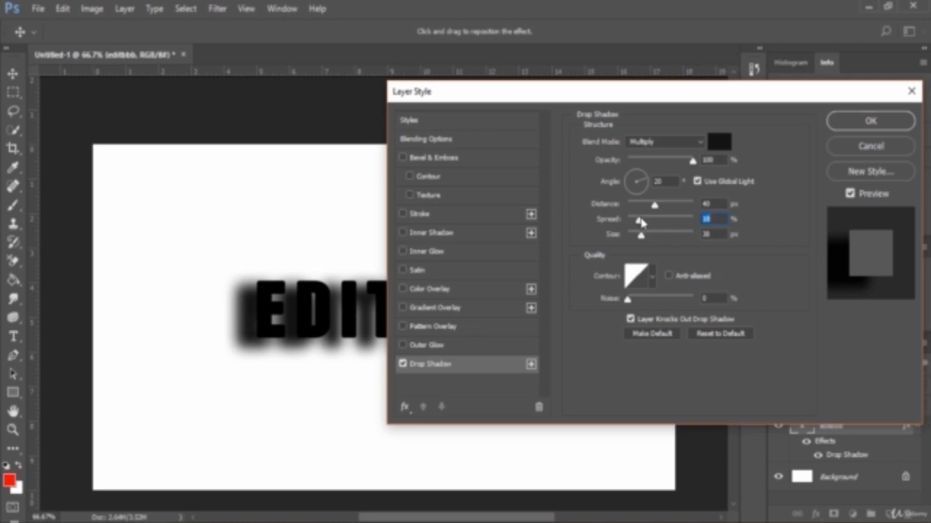
left_click_drag(641, 221, 642, 222)
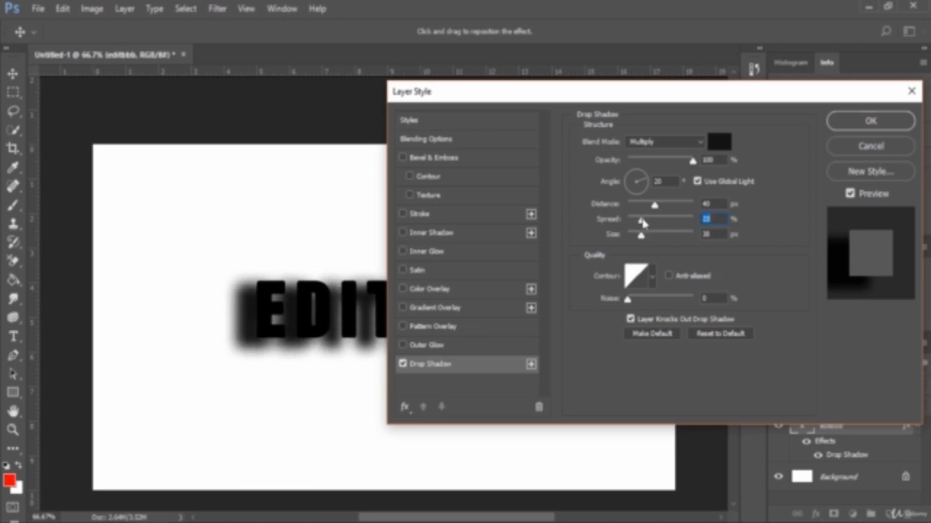
left_click_drag(644, 94, 625, 71)
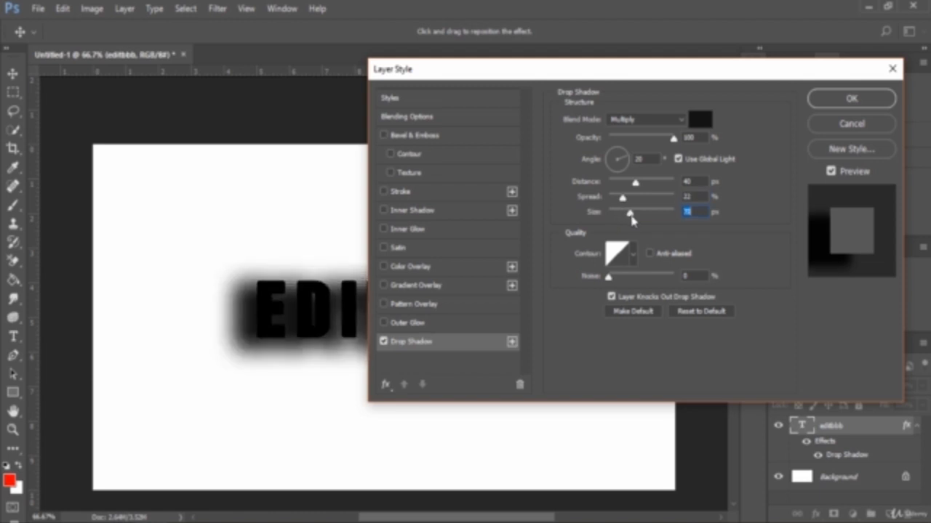
mouse_move(620, 216)
left_mouse_down()
mouse_move(652, 224)
mouse_move(602, 223)
mouse_move(619, 223)
left_mouse_up()
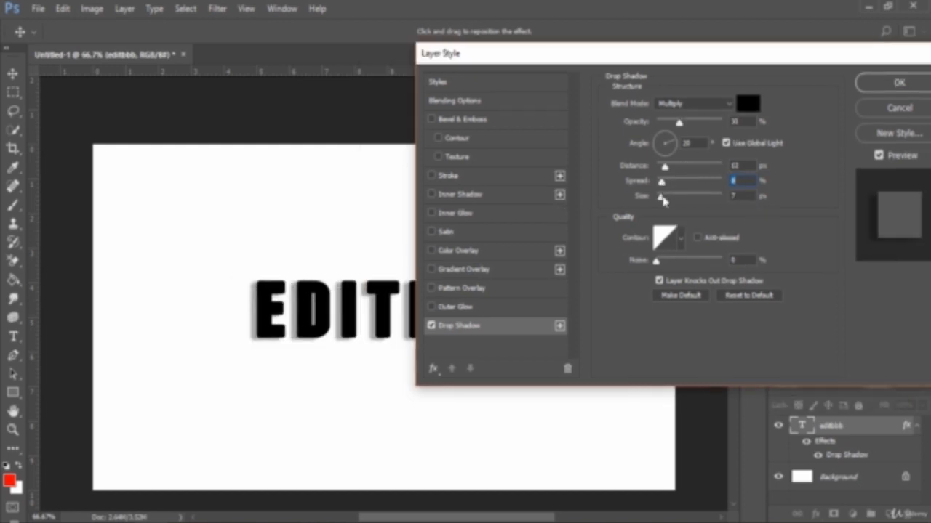
Set the drop shadow's size to 10 px and its contour to Cone
left_click_drag(663, 196, 665, 197)
left_click(681, 240)
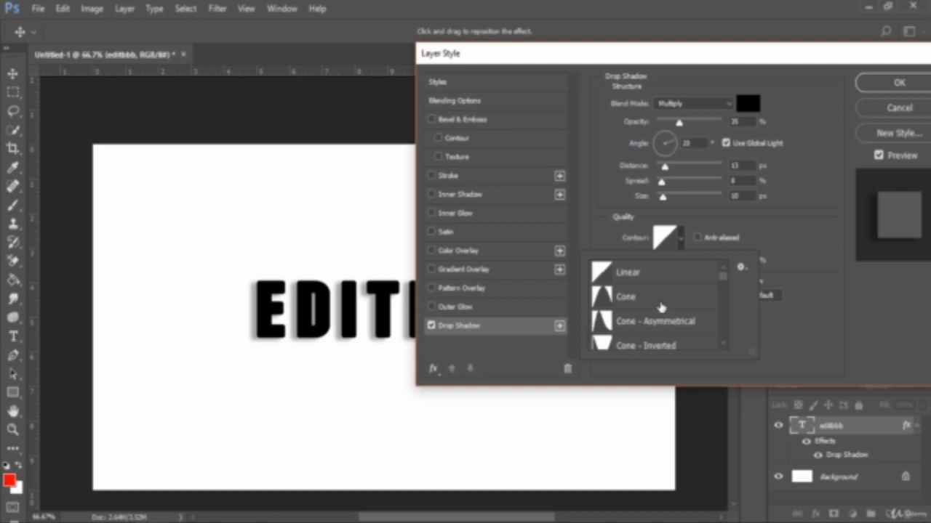
left_click(660, 307)
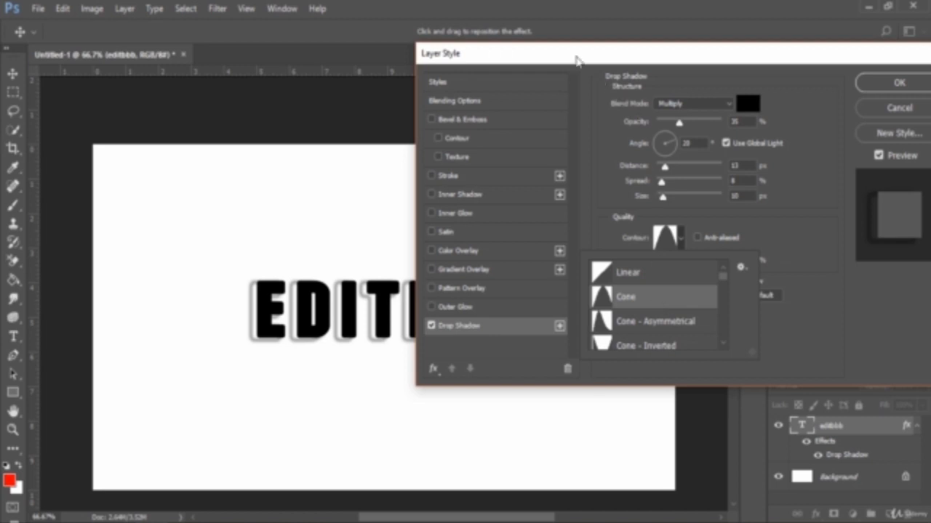
left_click_drag(575, 56, 631, 60)
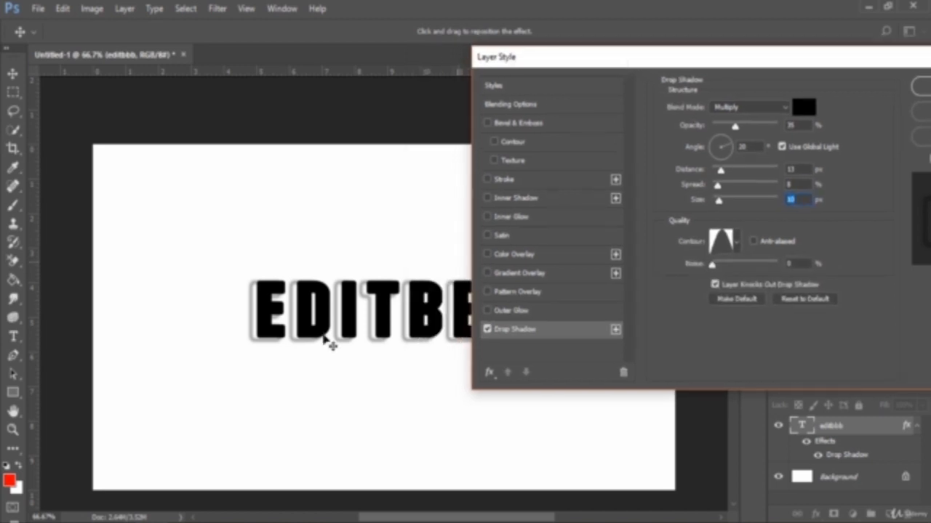
Set the drop shadow's contour back to Linear
left_click(737, 242)
left_click(685, 284)
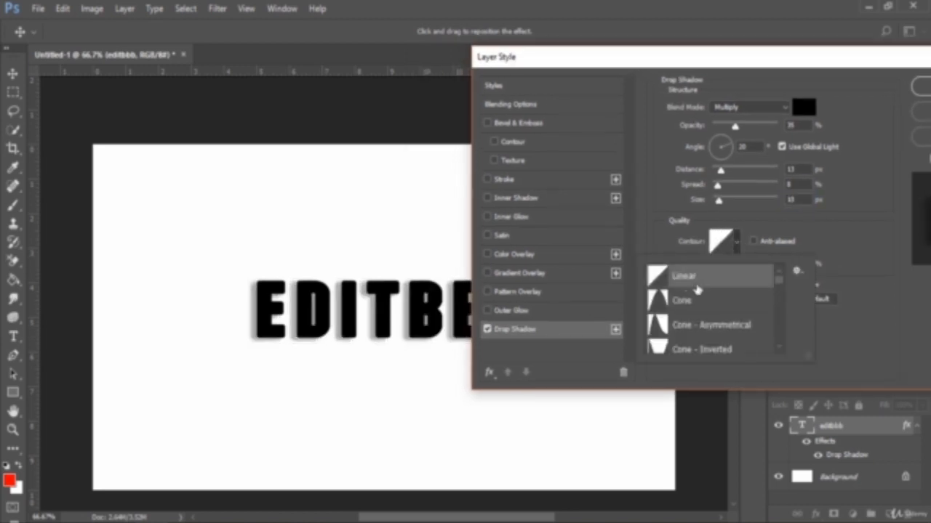
Try the Cone, Cone - Asymmetrical, Cone - Inverted and Gaussian contours on the drop shadow
left_click(709, 303)
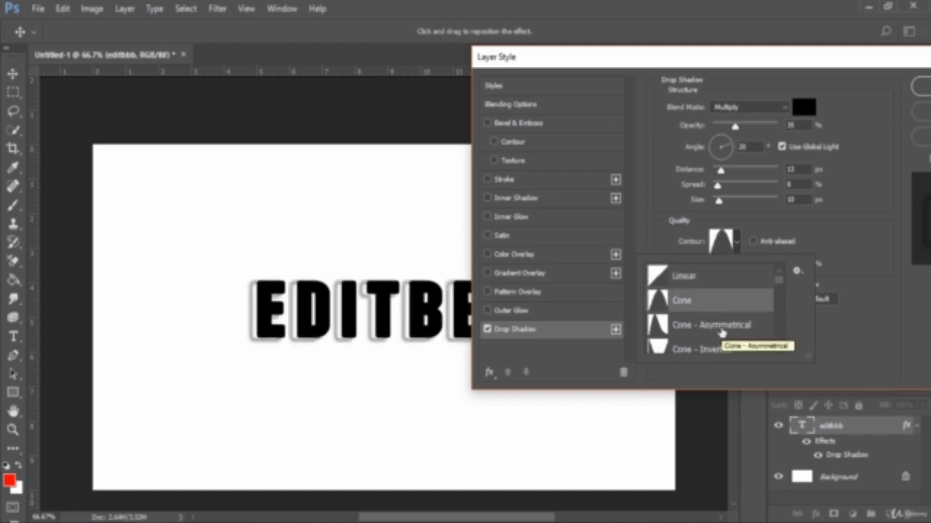
left_click(721, 329)
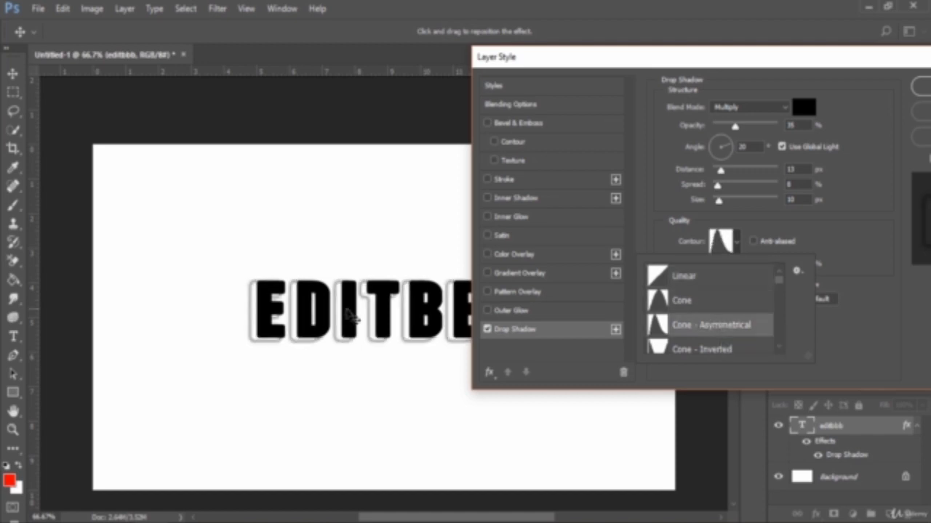
scroll(720, 317, "down", 2)
left_click(719, 305)
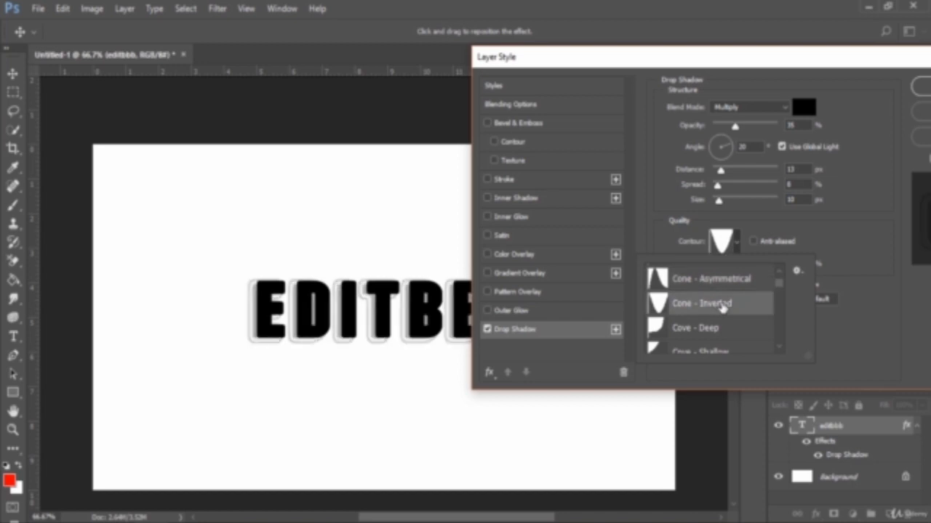
scroll(718, 306, "down", 1)
scroll(720, 301, "down", 1)
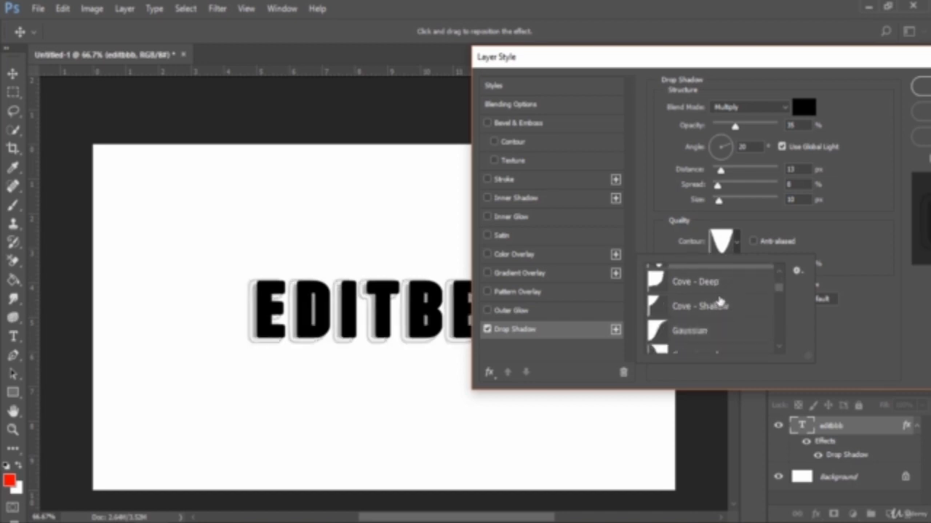
scroll(718, 303, "down", 1)
left_click(720, 305)
scroll(718, 309, "down", 1)
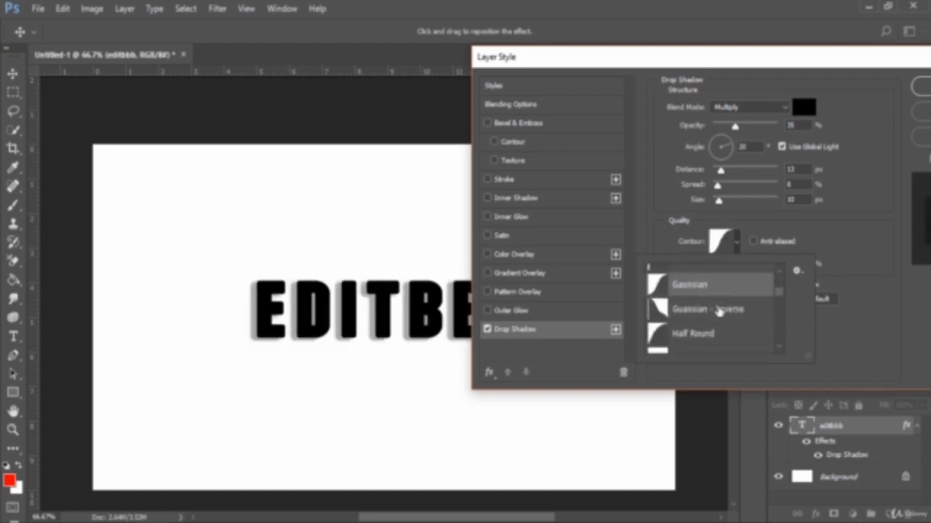
scroll(741, 314, "down", 1)
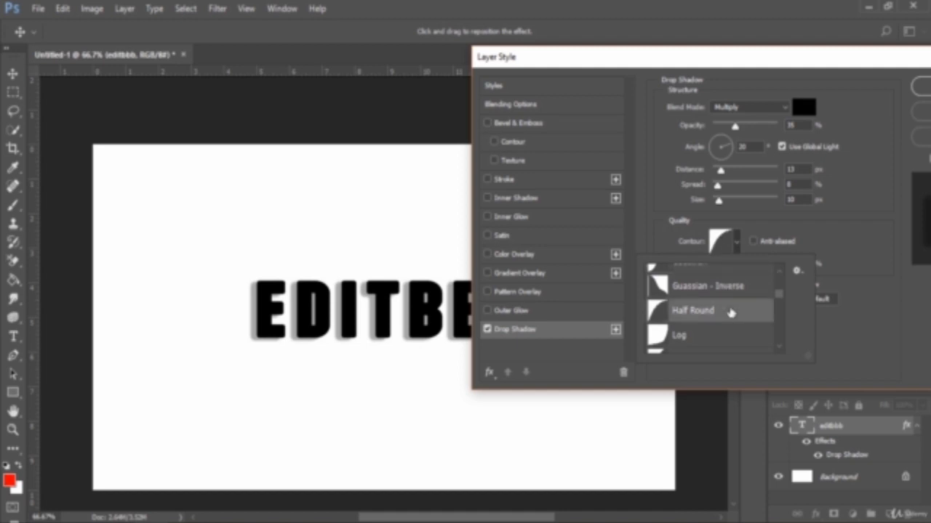
Try further drop shadow contours from the preset list, including Half Round, Log and Valley - High
left_click(731, 313)
scroll(730, 313, "down", 1)
left_click(729, 313)
scroll(728, 314, "down", 2)
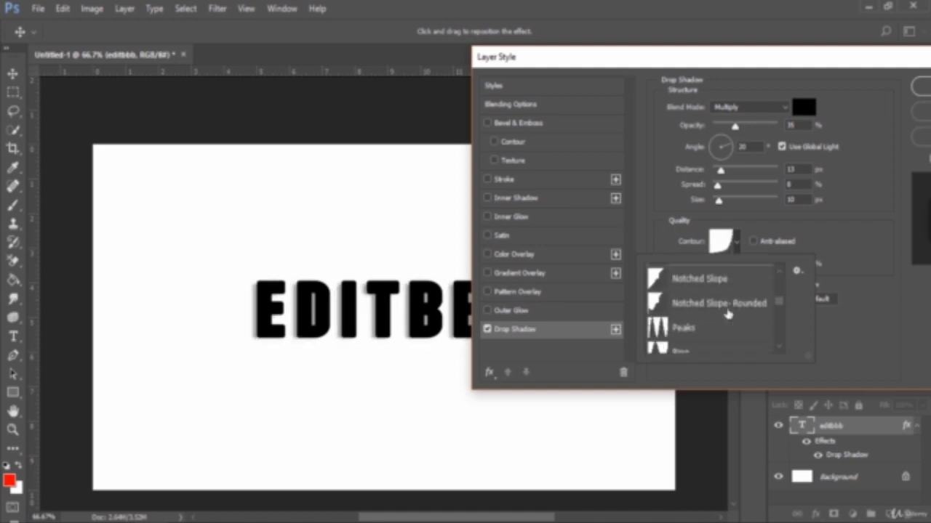
scroll(726, 311, "down", 2)
left_click(725, 313)
scroll(724, 311, "down", 3)
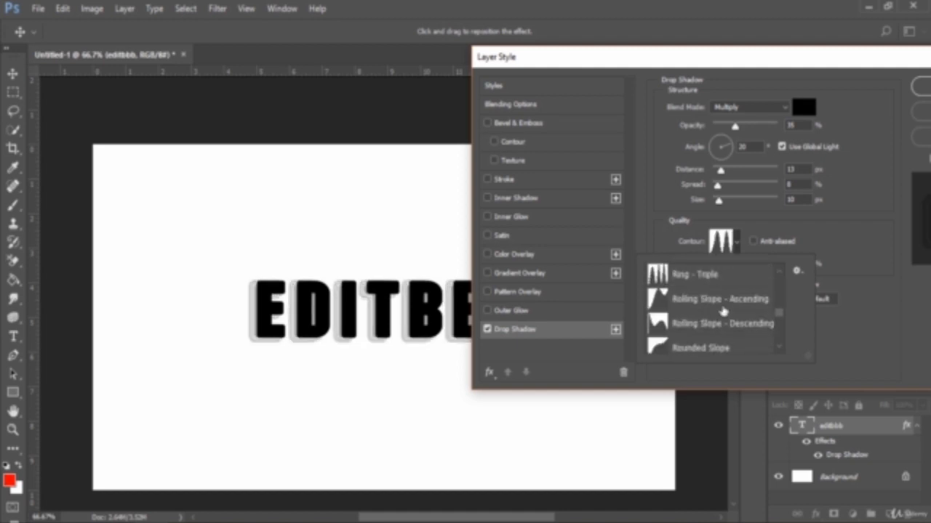
left_click(723, 312)
scroll(716, 314, "down", 5)
left_click(702, 317)
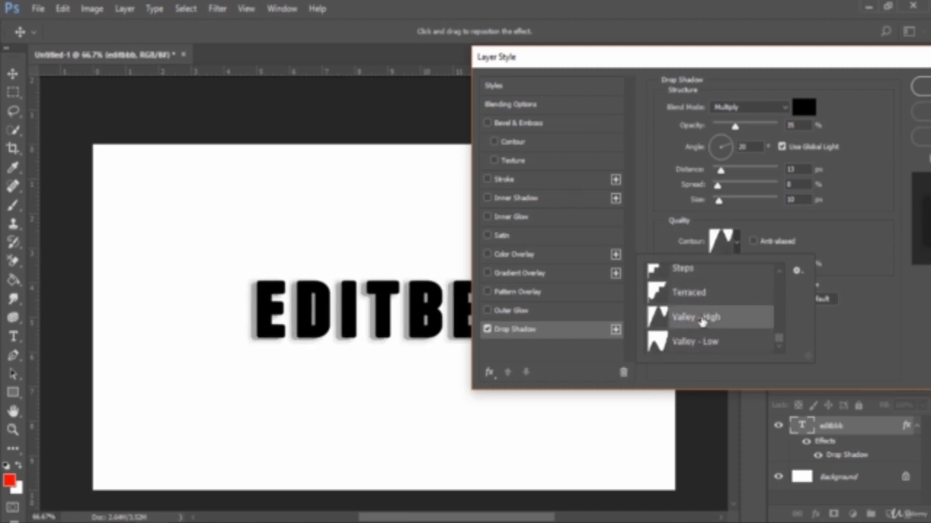
Return the drop shadow's contour to the Linear preset and close the contour list
scroll(703, 314, "up", 7)
scroll(705, 311, "up", 8)
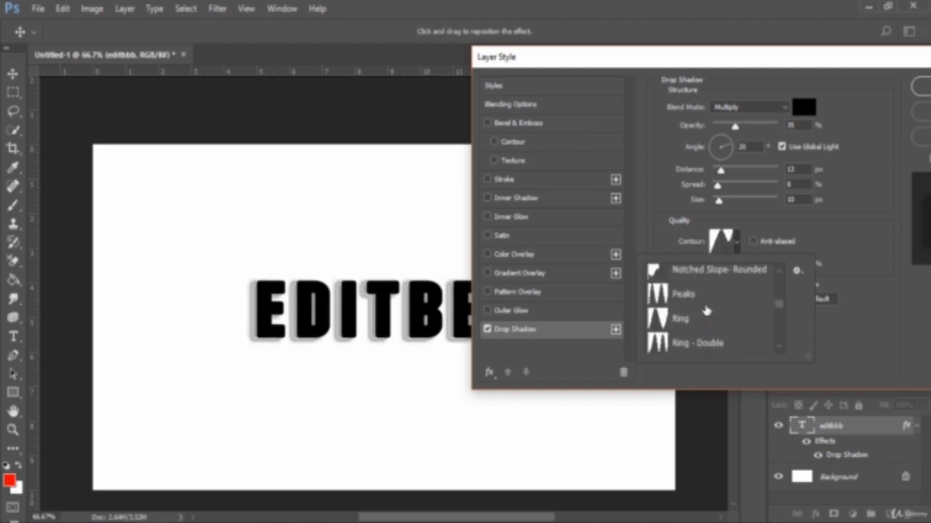
left_click(709, 283)
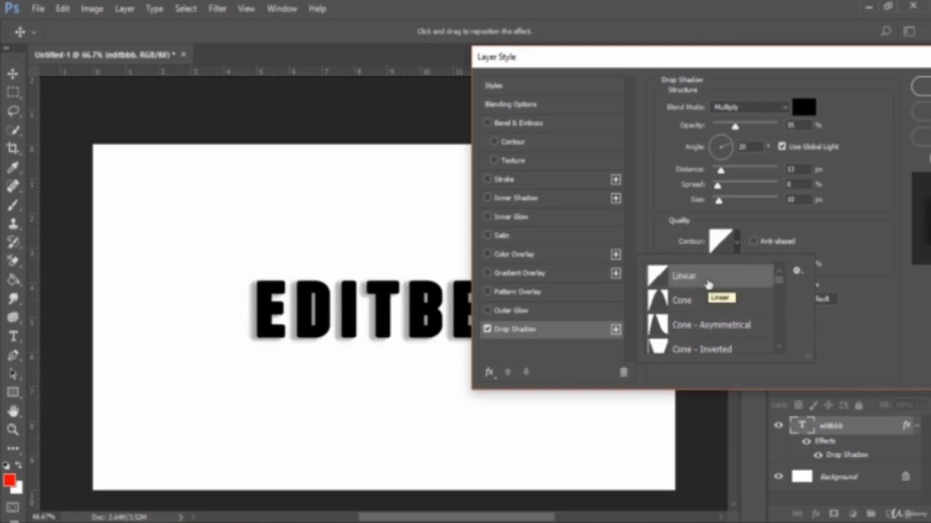
left_click(846, 222)
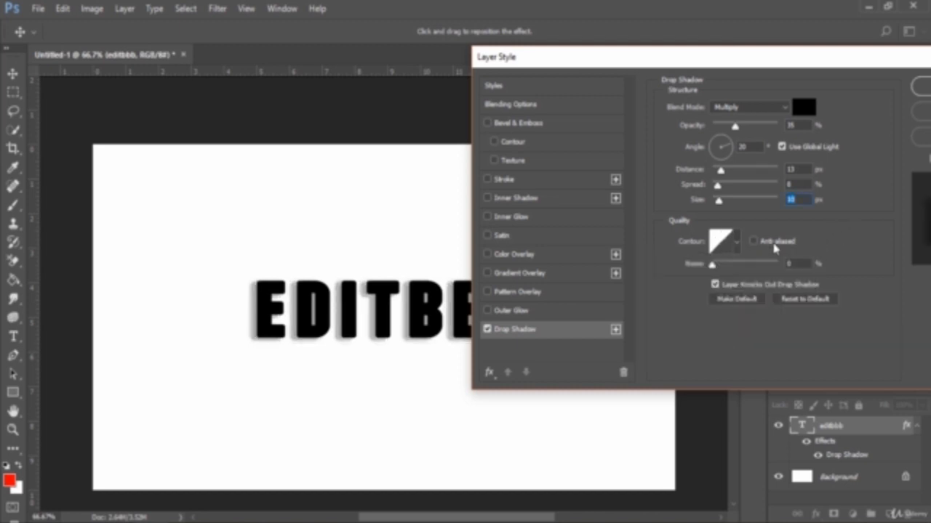
Enable Anti-aliased for the drop shadow's contour and add some noise to the shadow
left_click_drag(702, 59, 620, 82)
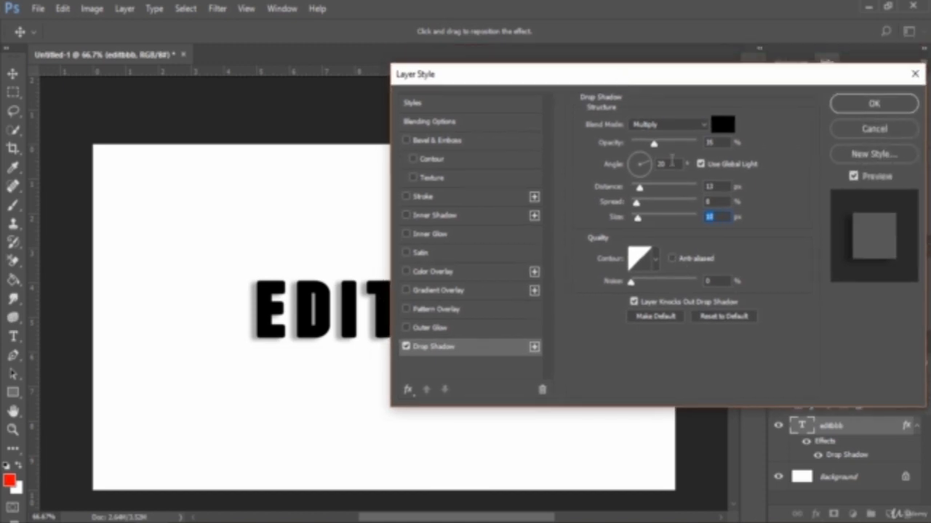
left_click(672, 259)
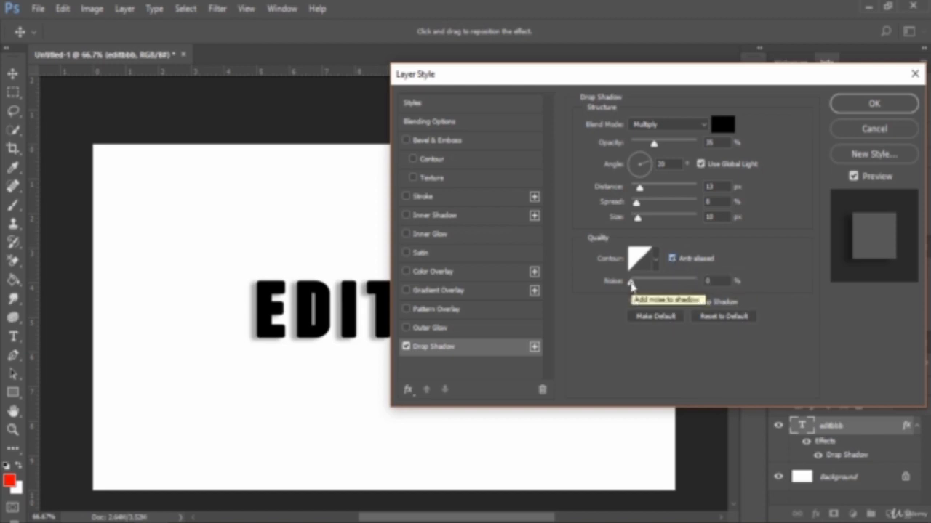
left_click_drag(630, 284, 654, 284)
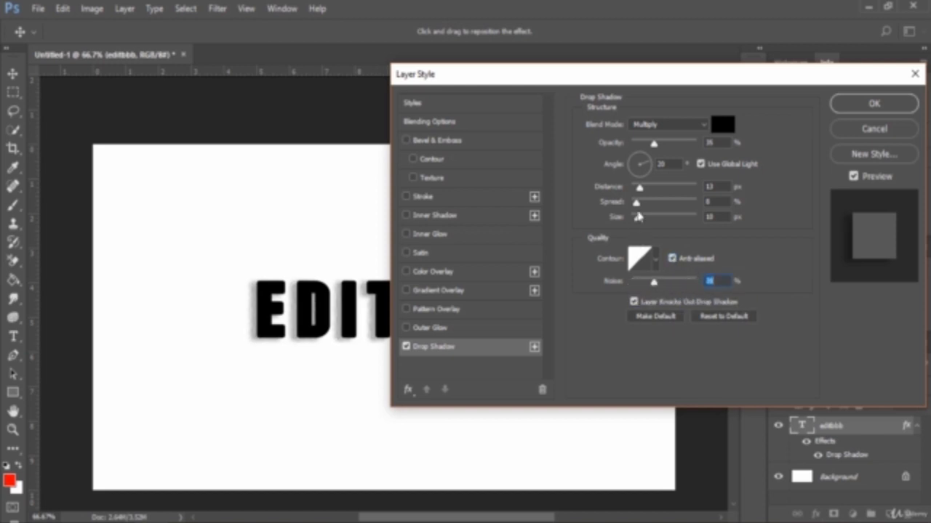
Set the drop shadow's size to 40 px, spread to 59% and noise to 94%, and apply the layer style
left_click_drag(638, 217, 670, 207)
left_click_drag(653, 283, 714, 285)
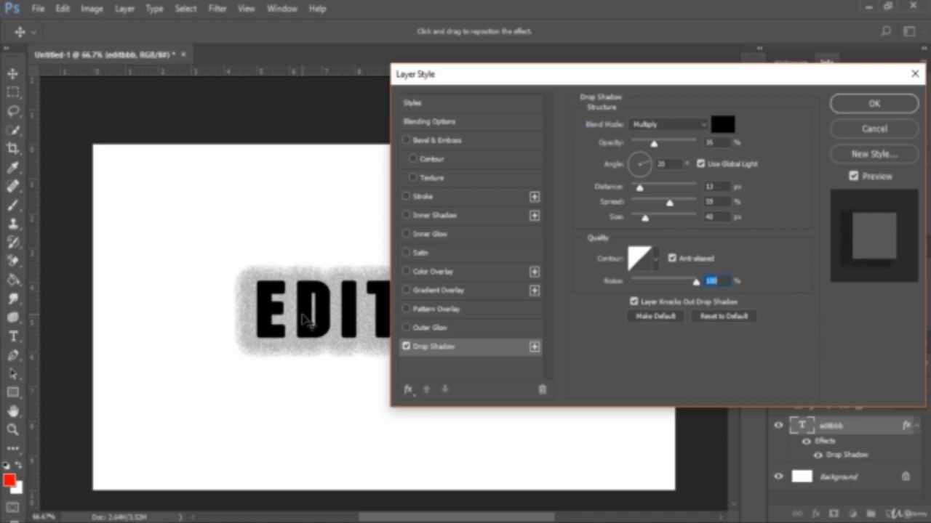
mouse_move(696, 282)
left_mouse_down()
mouse_move(648, 283)
mouse_move(693, 284)
left_mouse_up()
left_click_drag(791, 290, 768, 299)
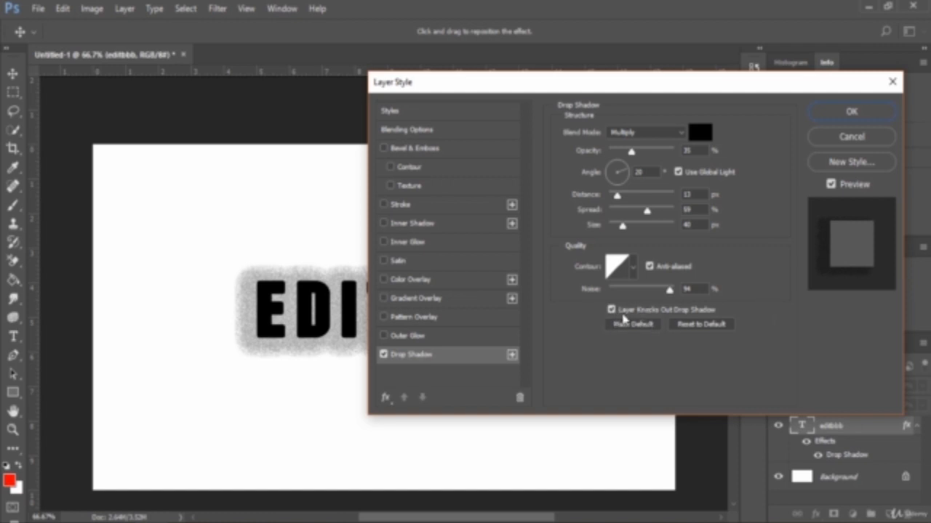
left_click(855, 117)
Lower the editbbb layer's Fill to 0% to check the knocked-out shadow, and restore it to 100%
left_click(917, 405)
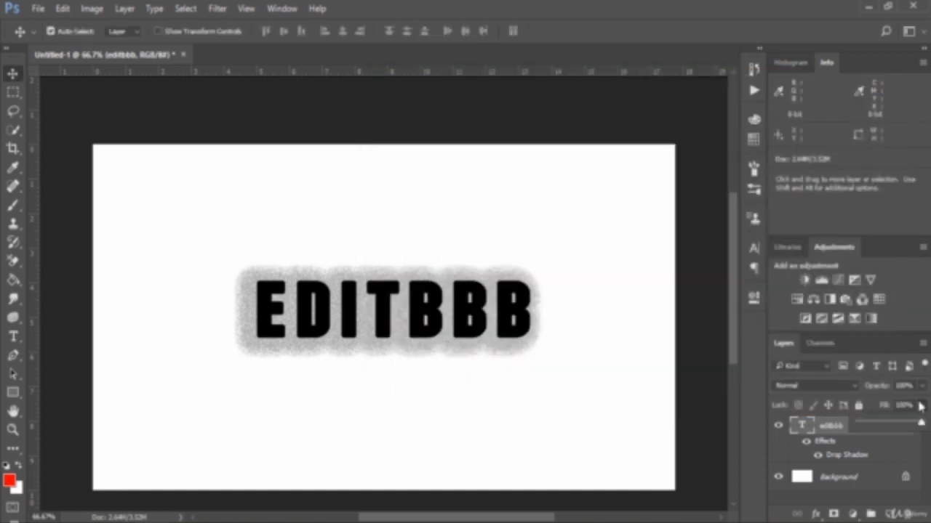
left_click_drag(913, 427, 858, 428)
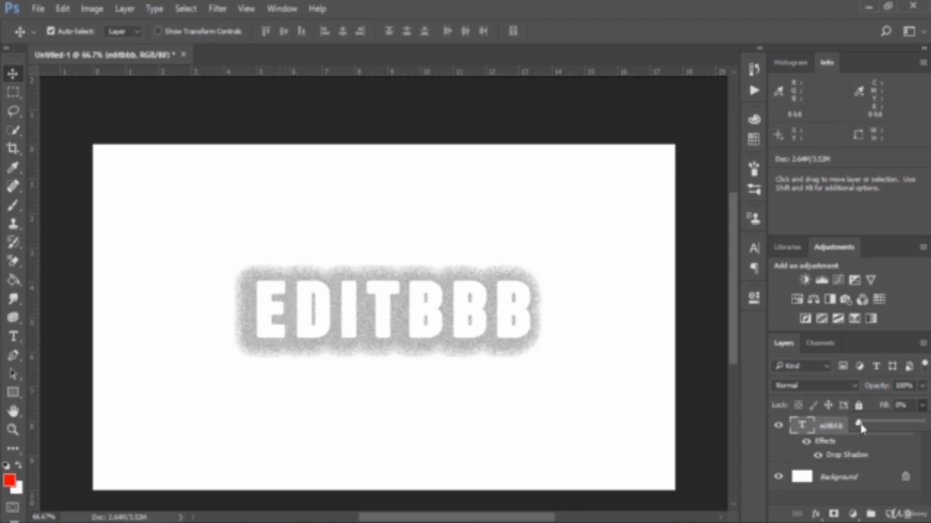
left_click_drag(860, 425, 922, 424)
left_click(837, 437)
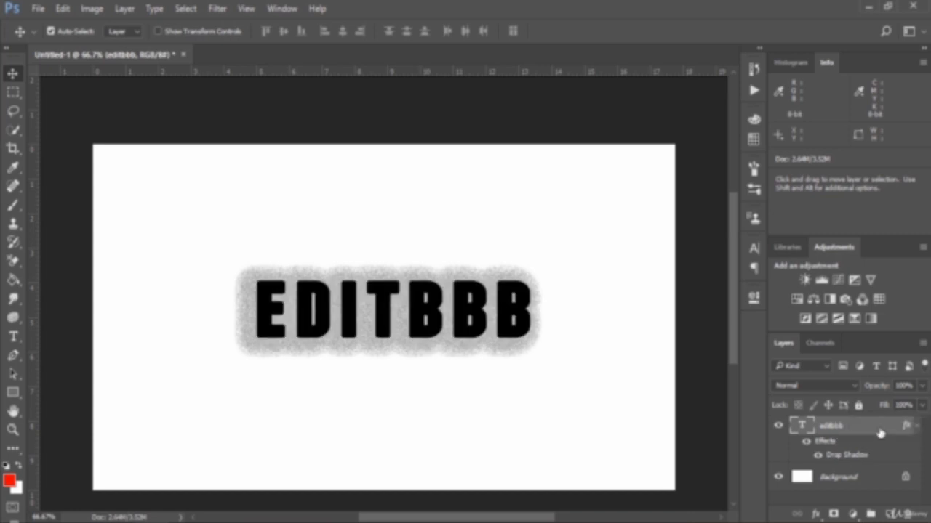
Disable Layer Knocks Out Drop Shadow in the editbbb layer's drop shadow settings and apply the change
double_click(879, 433)
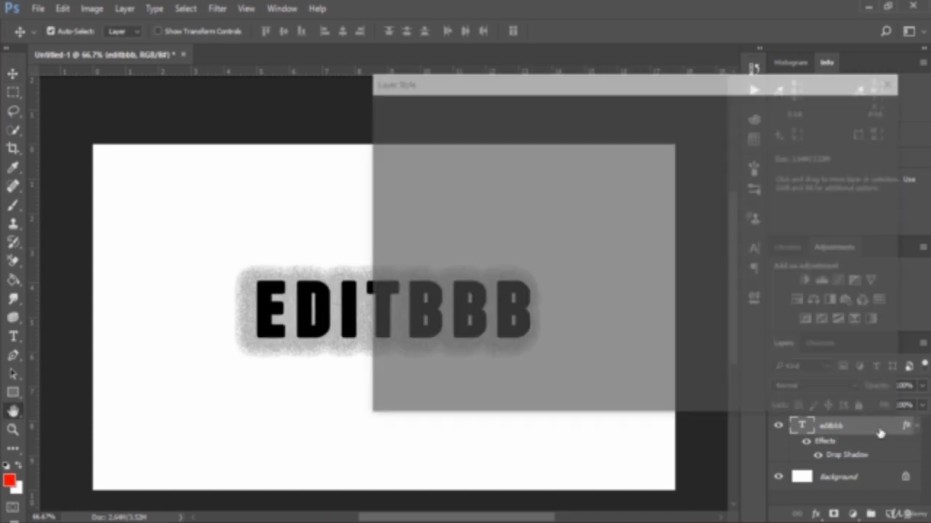
left_click(412, 354)
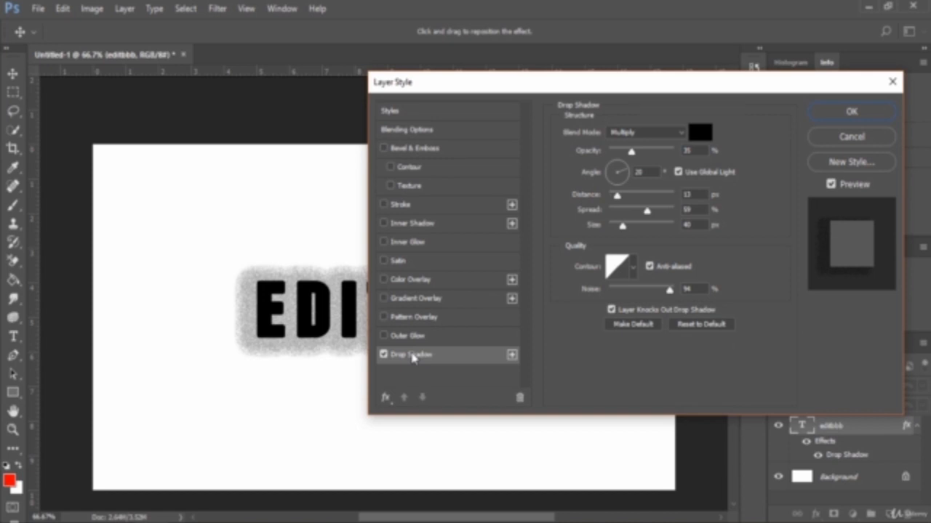
left_click(612, 310)
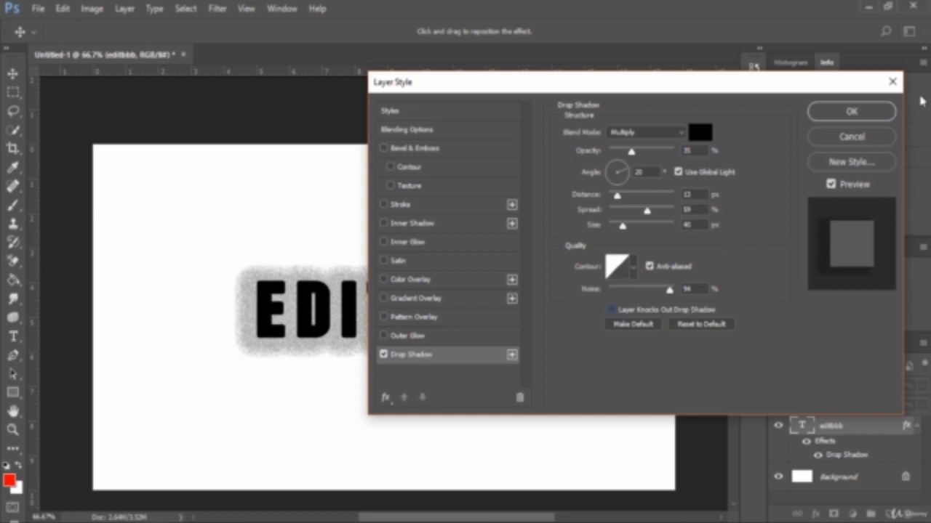
left_click(858, 111)
Set the Fill of the editbbb text layer to 0%
left_click(921, 405)
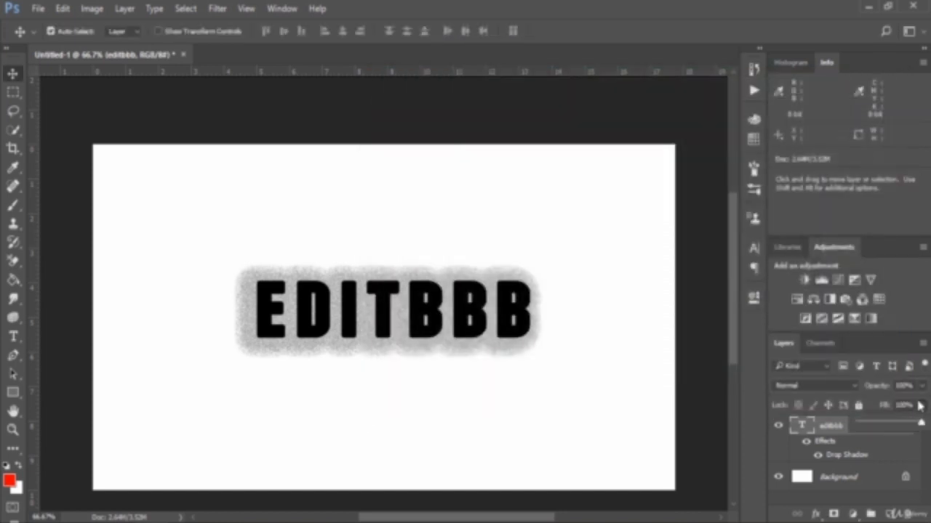
left_click_drag(920, 423, 842, 426)
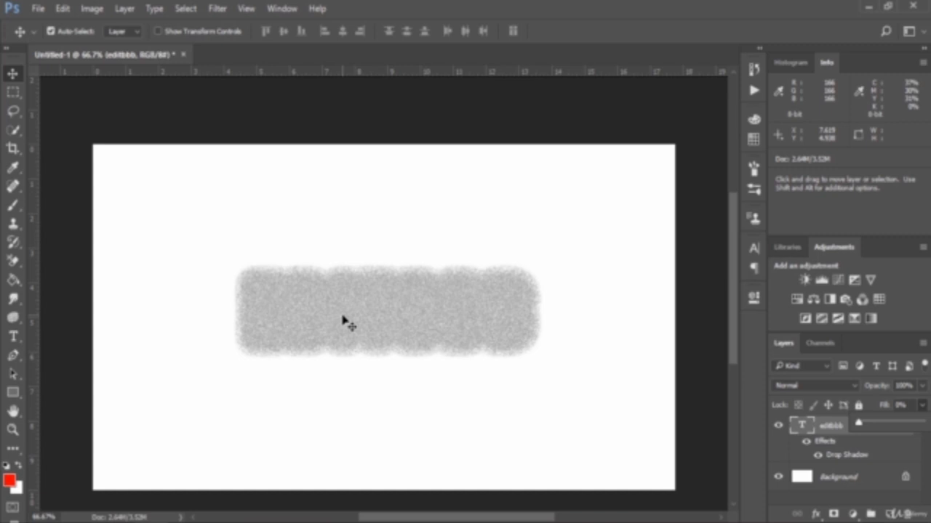
left_click(863, 448)
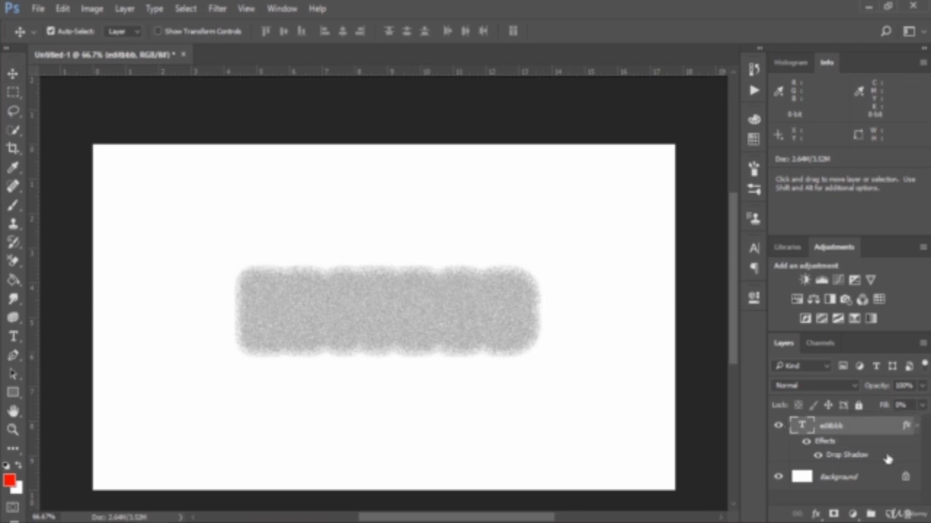
Toggle Layer Knocks Out Drop Shadow to compare both states, and reset the drop shadow settings to default
double_click(887, 458)
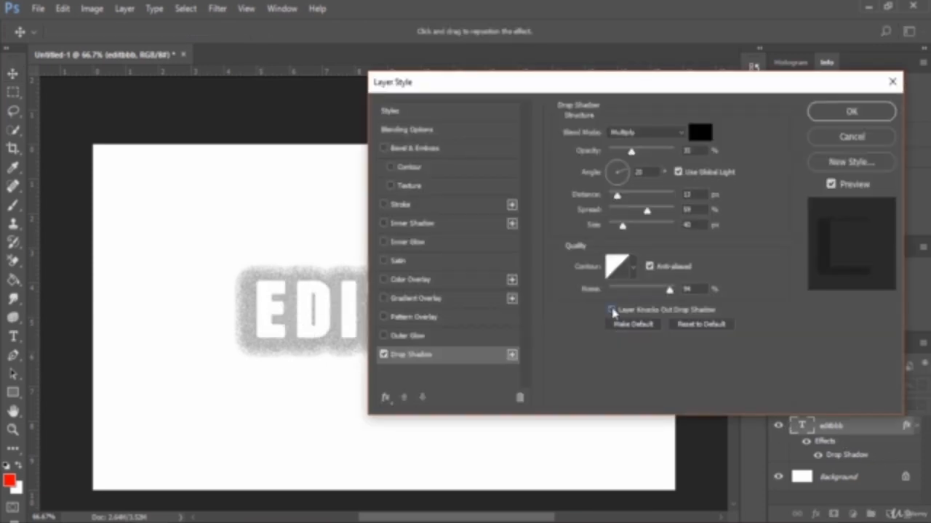
left_click(612, 309)
left_click(611, 310)
left_click(700, 324)
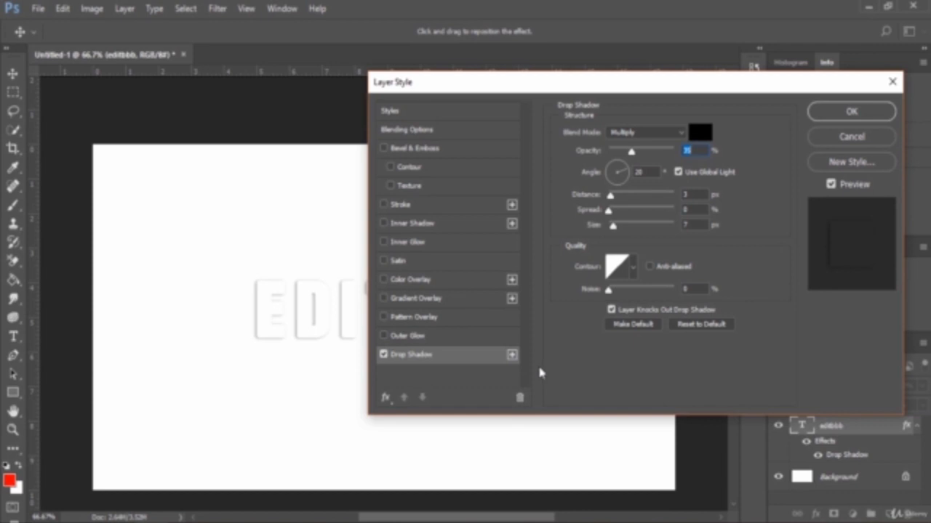
Add a second Drop Shadow effect to the editbbb layer and delete the lower of the two
left_click(512, 354)
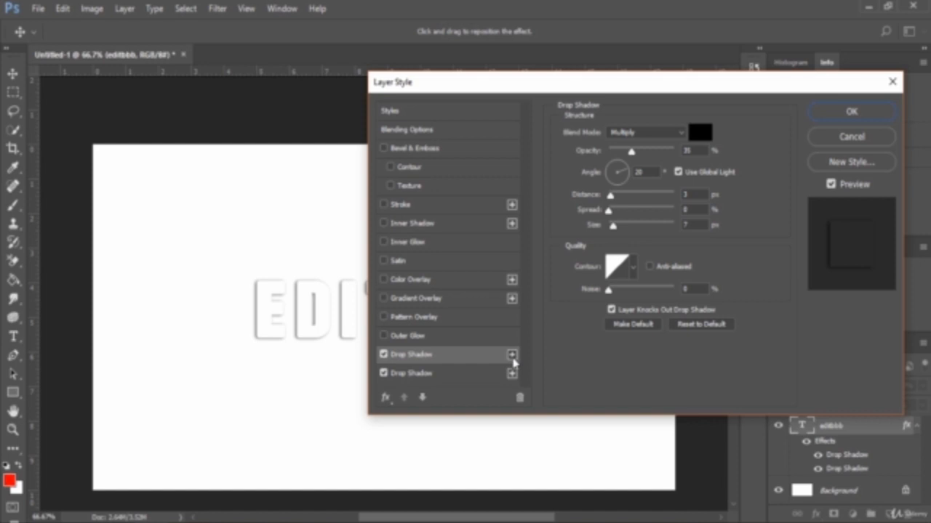
left_click(424, 373)
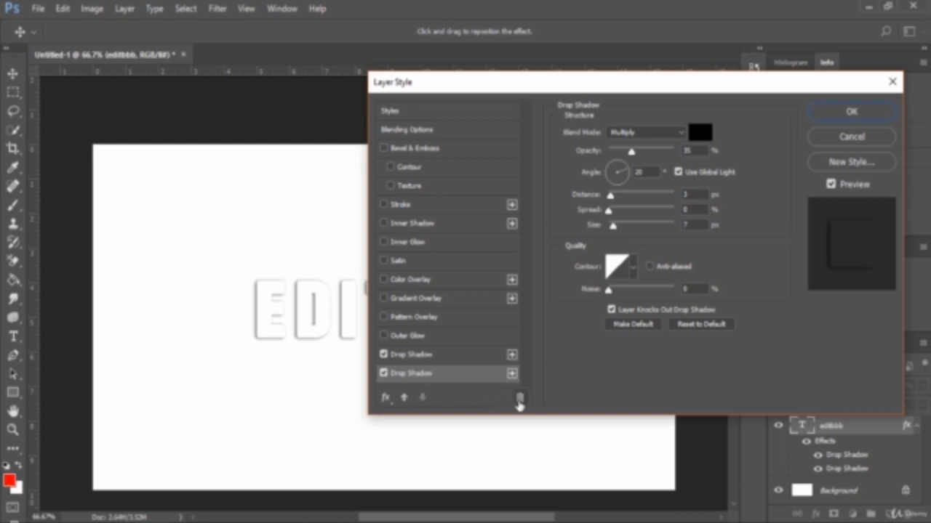
left_click(519, 399)
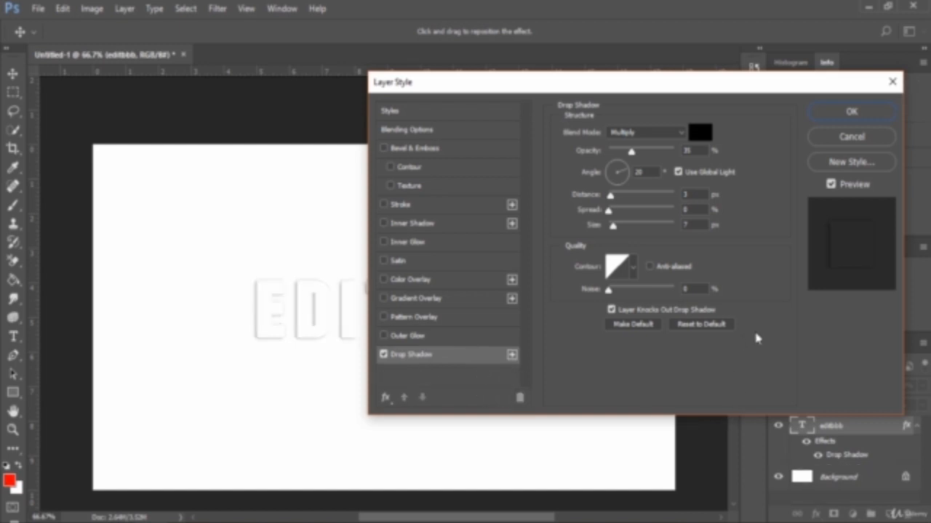